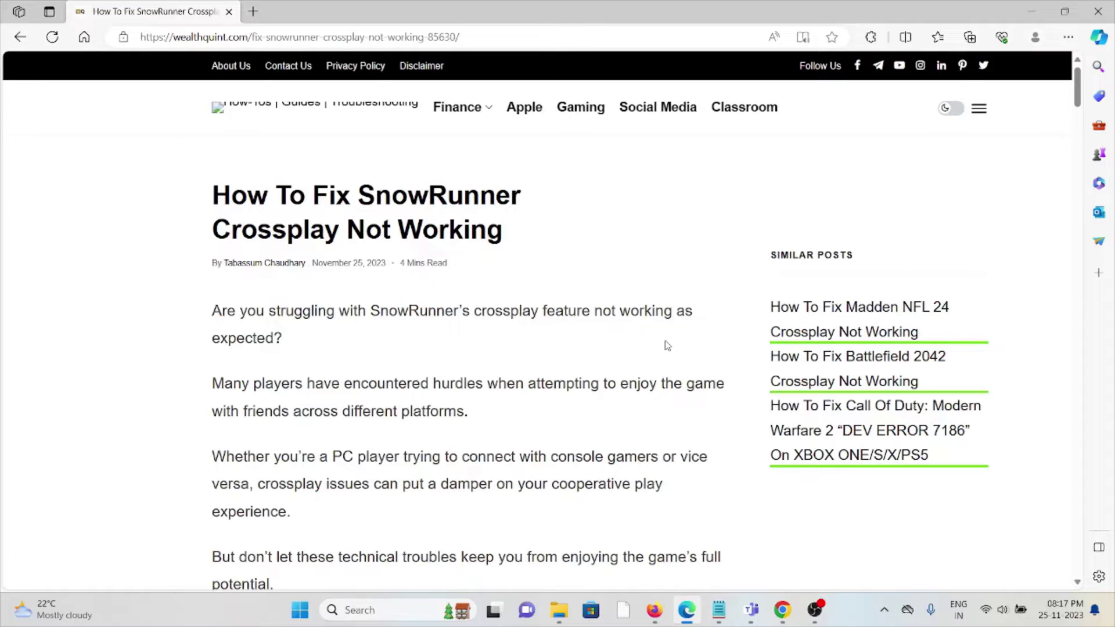
scroll(666, 346, "down", 1)
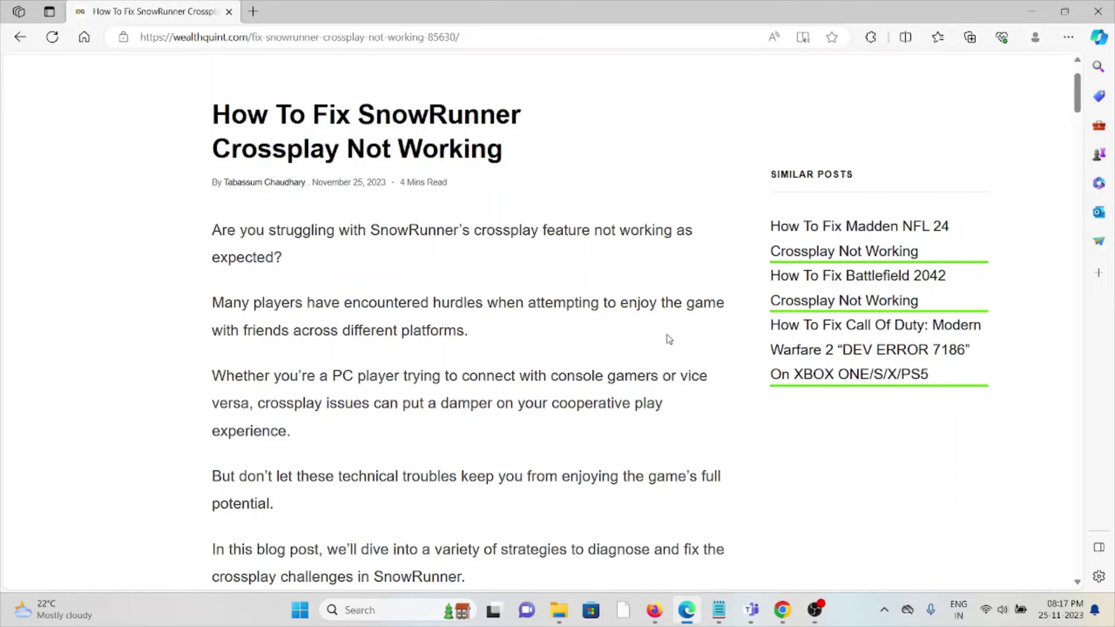
scroll(668, 338, "down", 2)
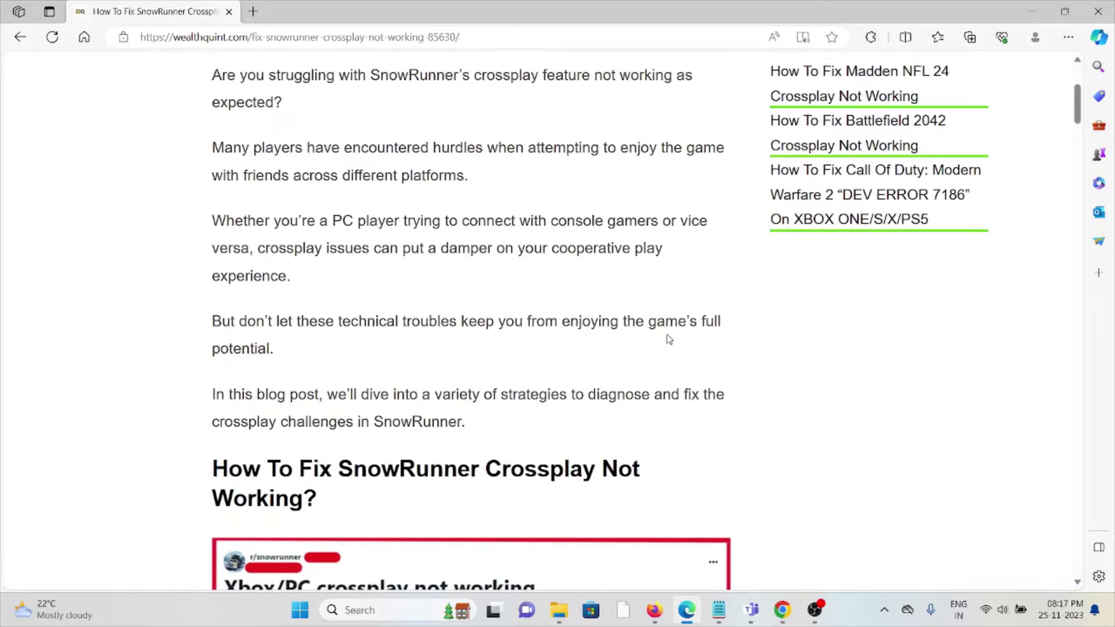
scroll(668, 339, "down", 1)
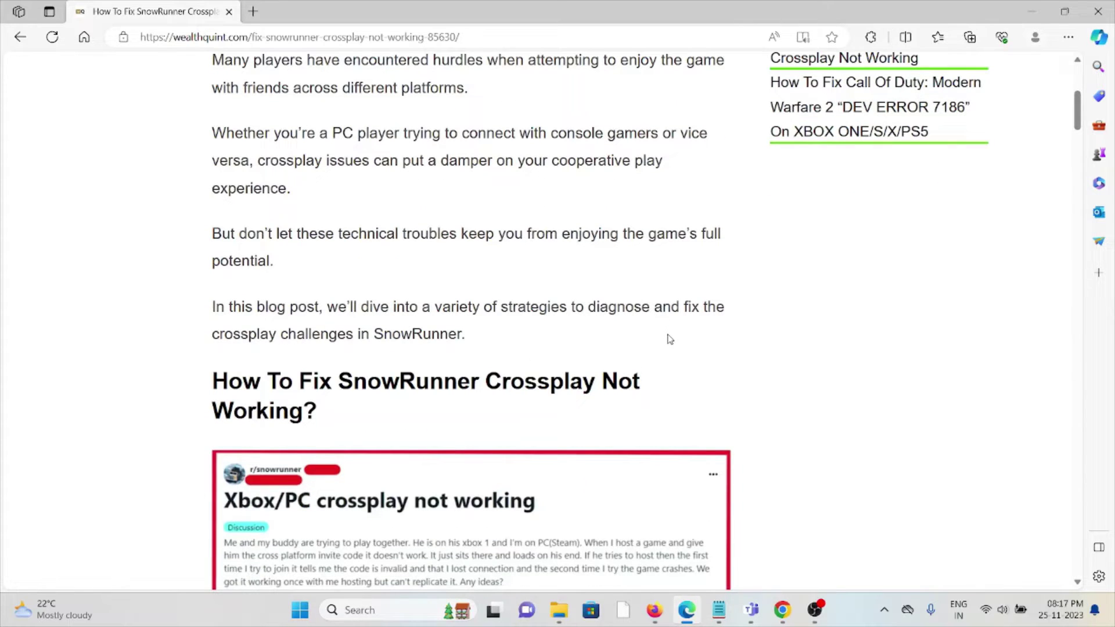
scroll(667, 339, "down", 1)
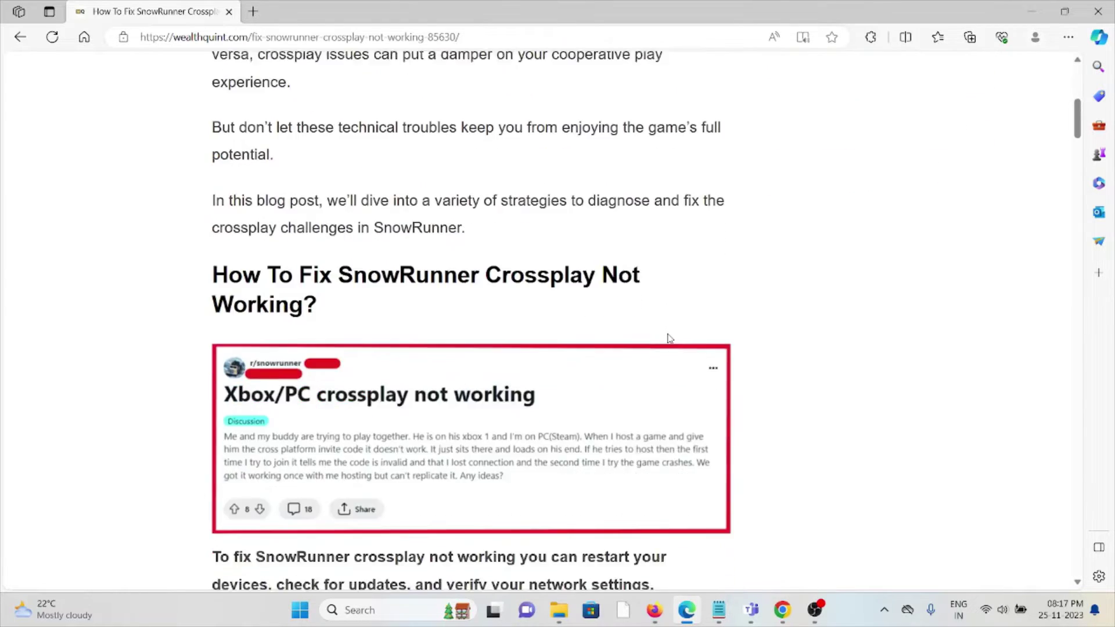
scroll(670, 331, "down", 3)
scroll(671, 329, "down", 1)
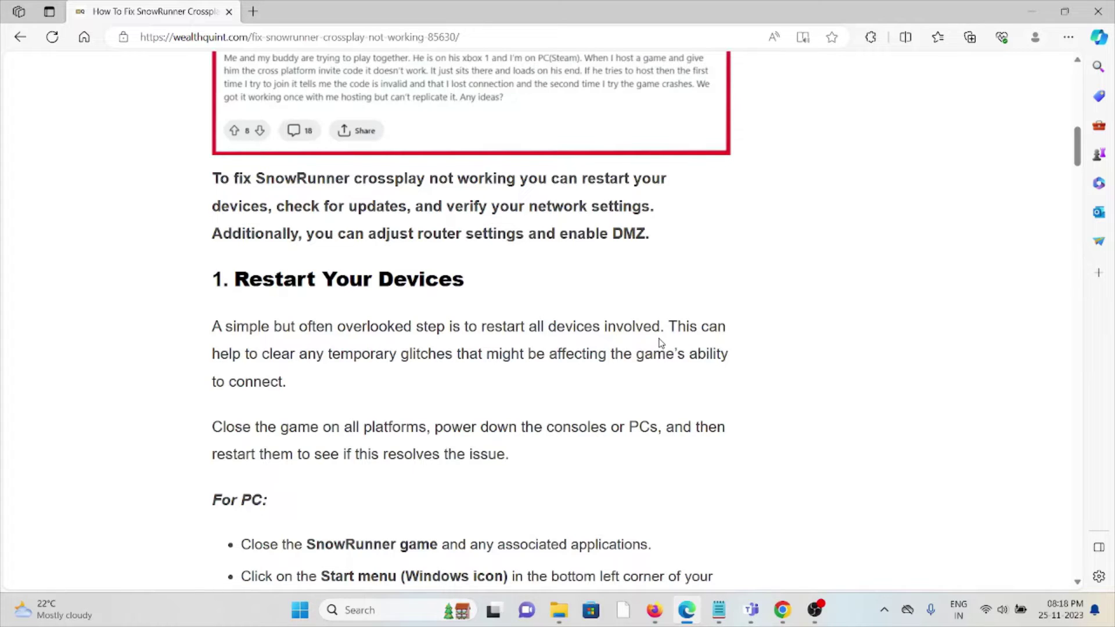
scroll(697, 401, "down", 2)
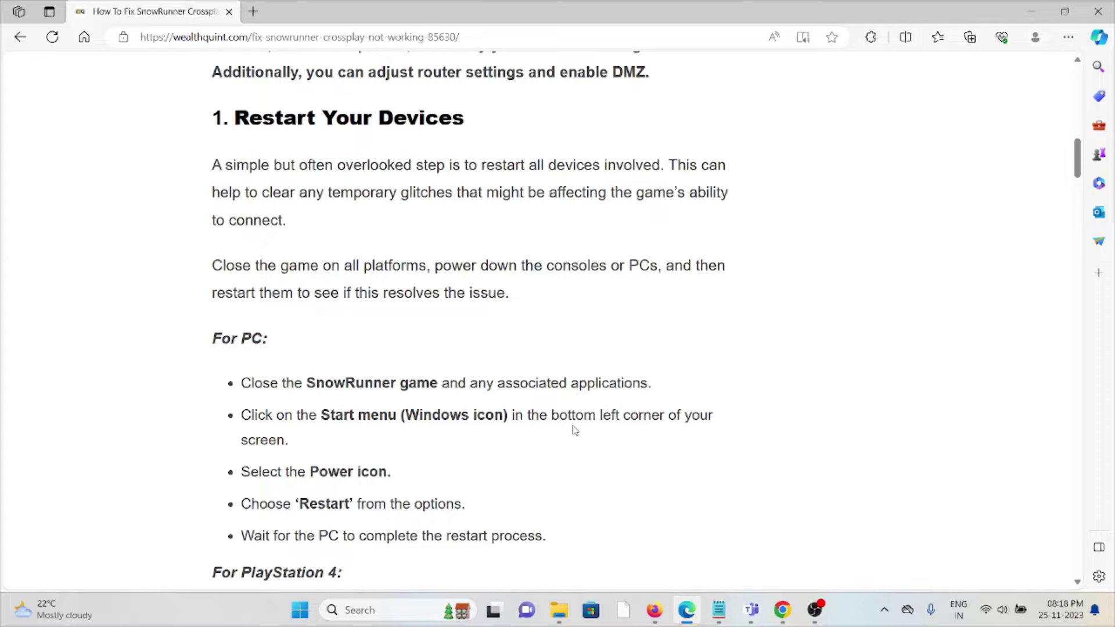
scroll(573, 429, "down", 2)
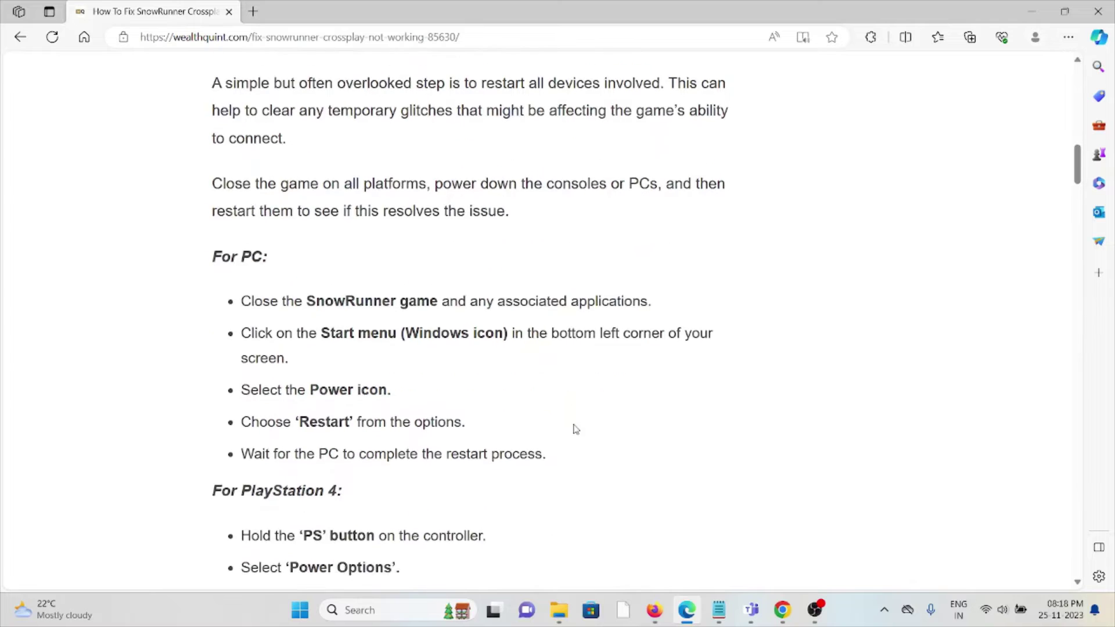
scroll(575, 428, "down", 2)
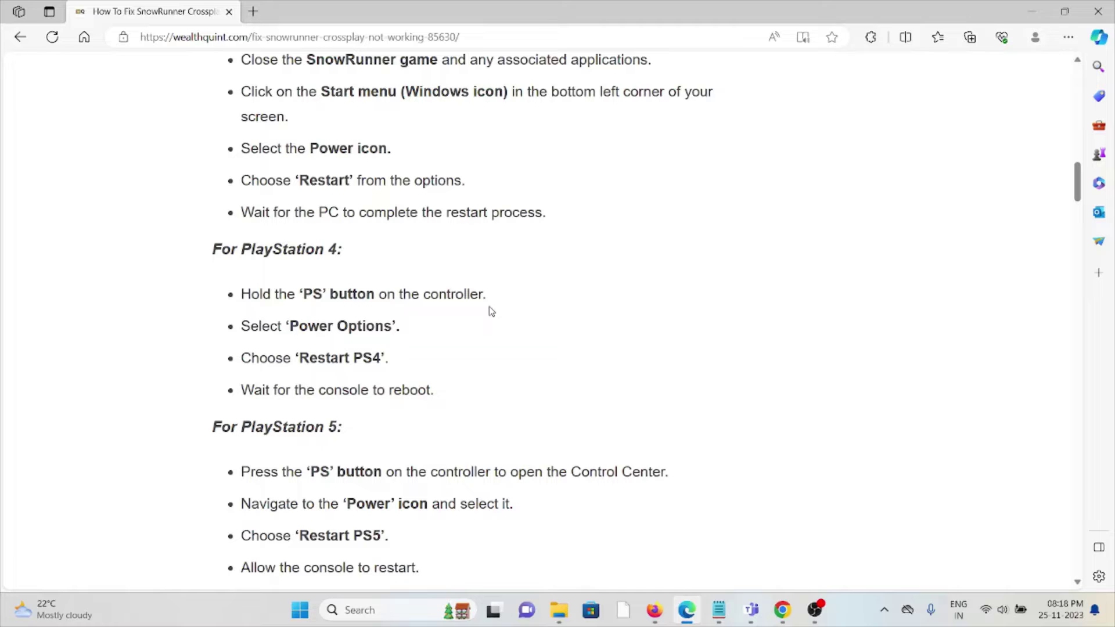
scroll(489, 311, "down", 1)
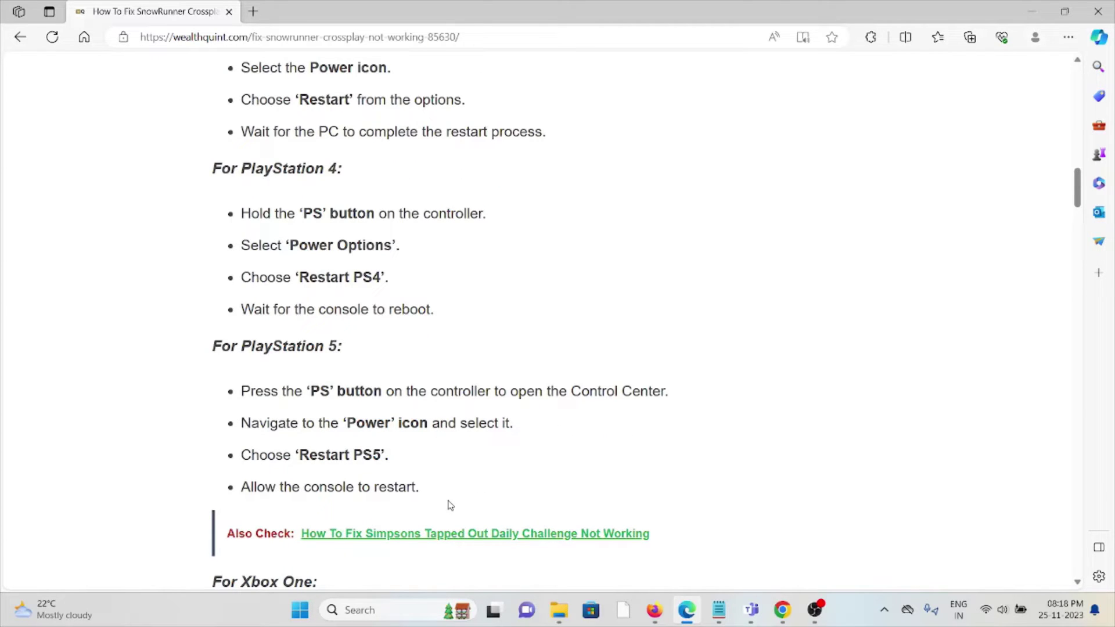
Highlight, then deselect, the four PlayStation 5 and four Xbox One restart steps.
left_click_drag(440, 493, 250, 390)
left_click(306, 420)
scroll(336, 449, "down", 1)
scroll(339, 453, "down", 3)
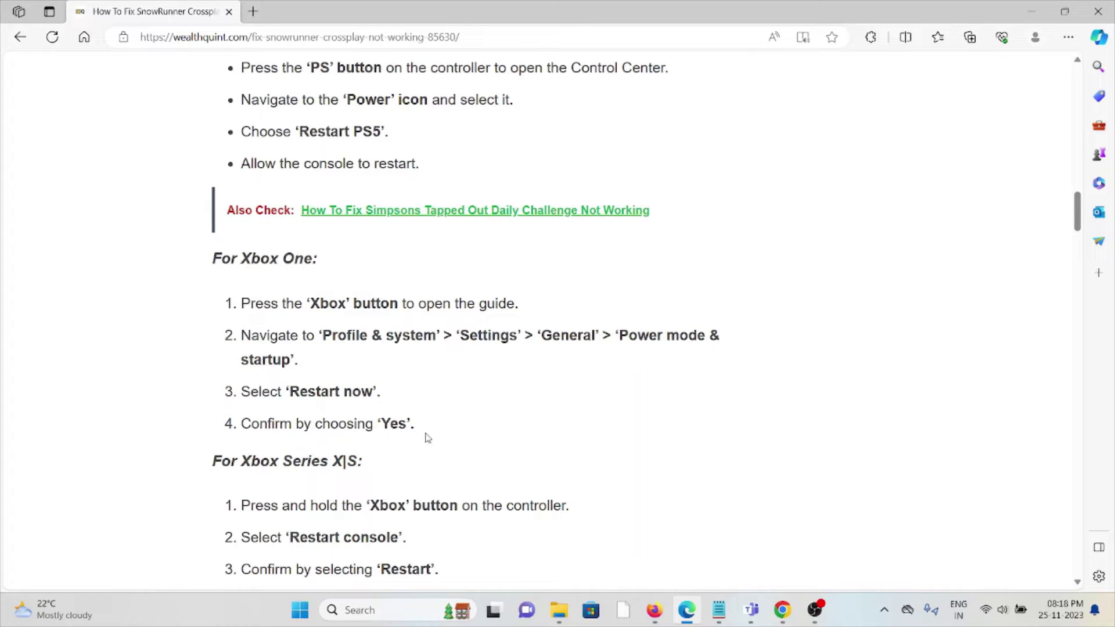
left_click_drag(419, 436, 242, 301)
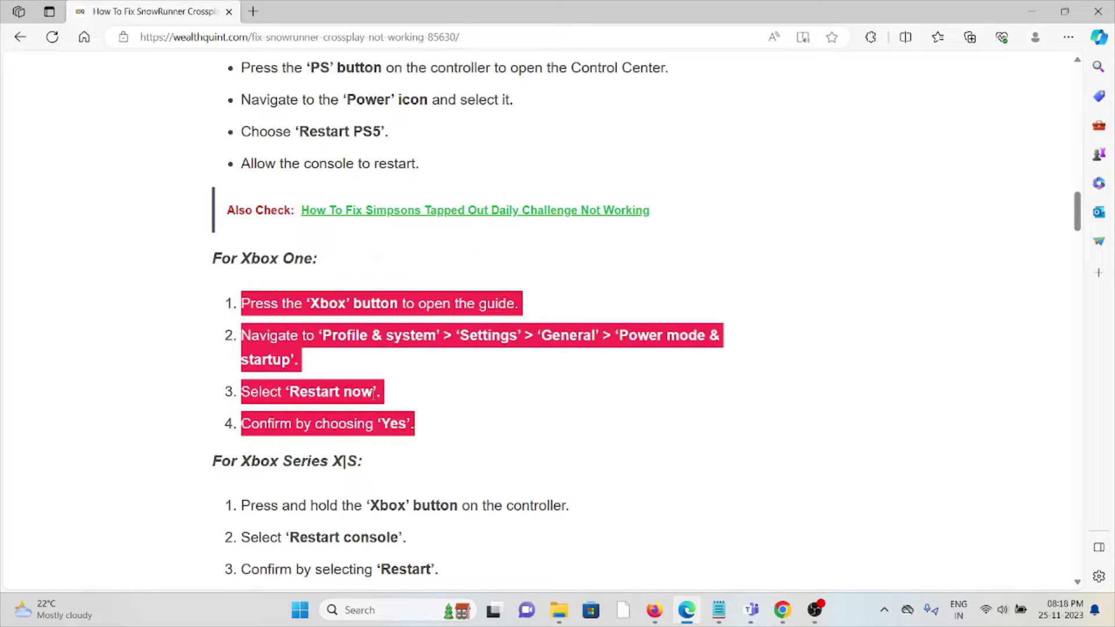
left_click(422, 423)
scroll(427, 423, "down", 3)
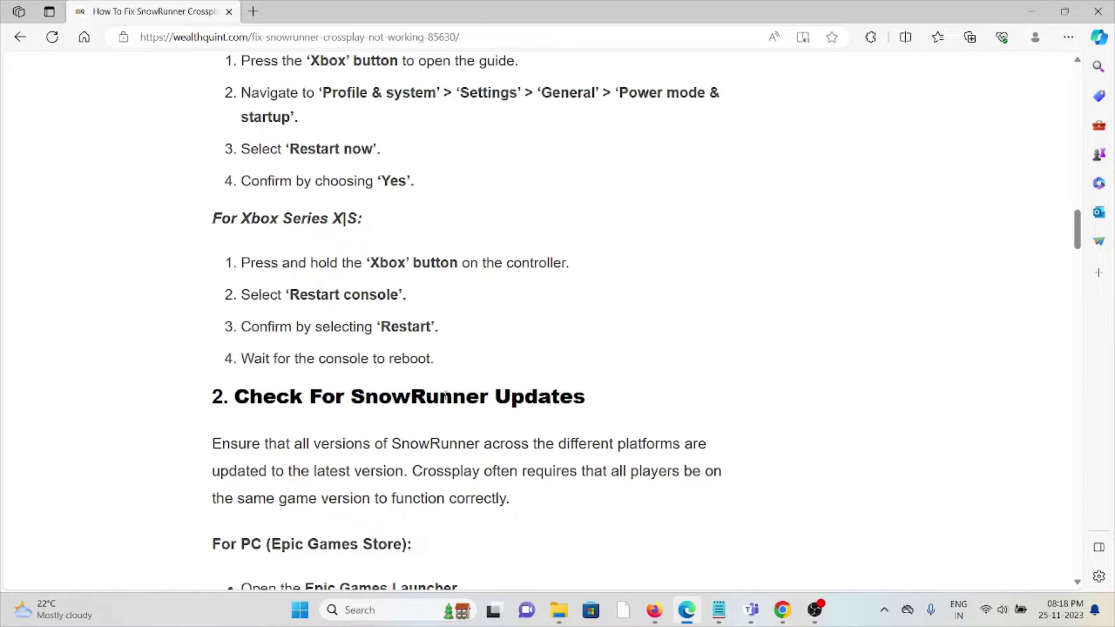
scroll(446, 395, "down", 1)
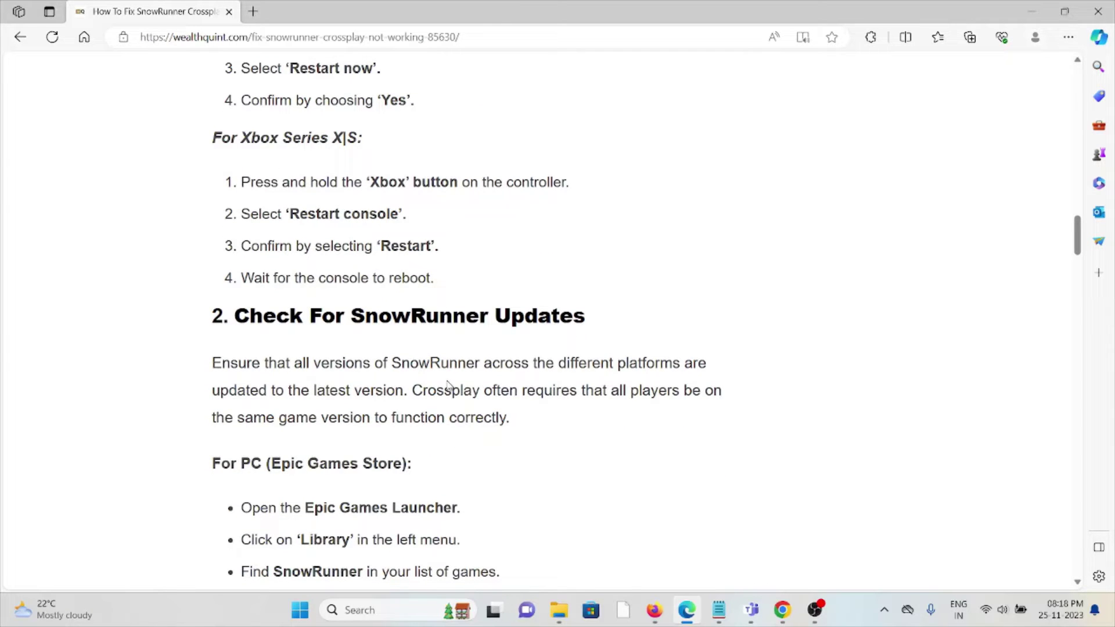
scroll(448, 388, "down", 1)
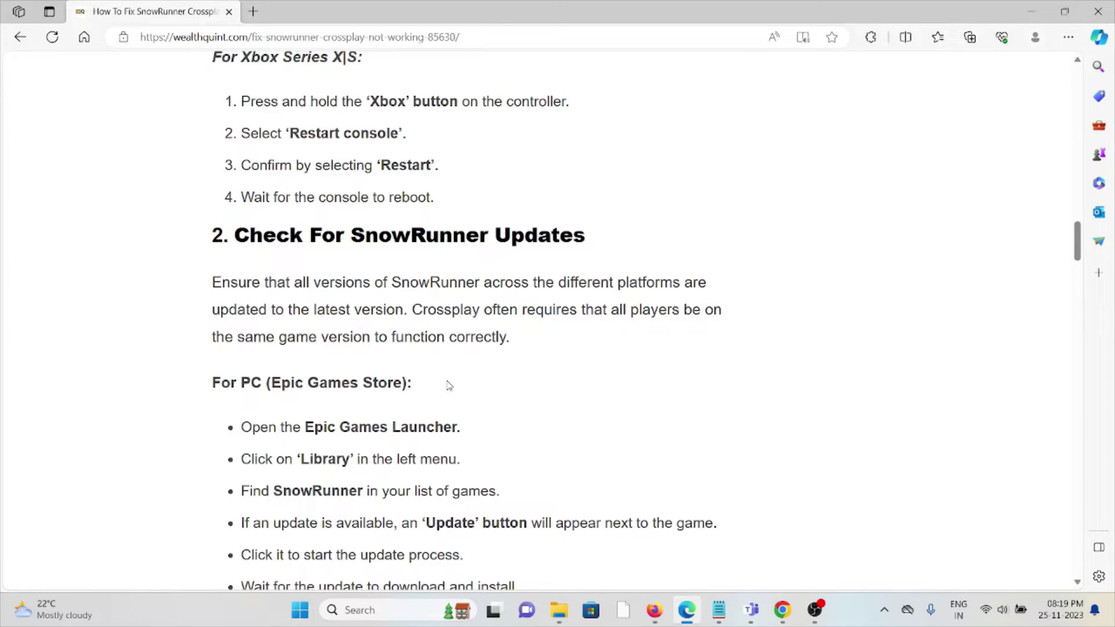
scroll(423, 398, "down", 1)
scroll(435, 366, "down", 2)
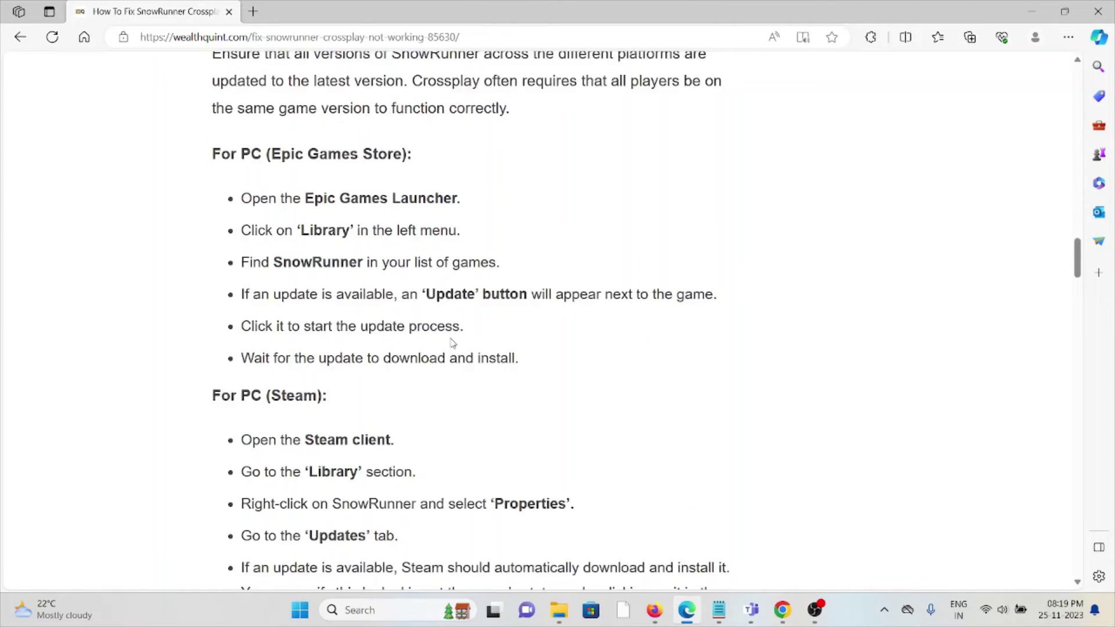
scroll(451, 341, "down", 1)
scroll(470, 305, "down", 2)
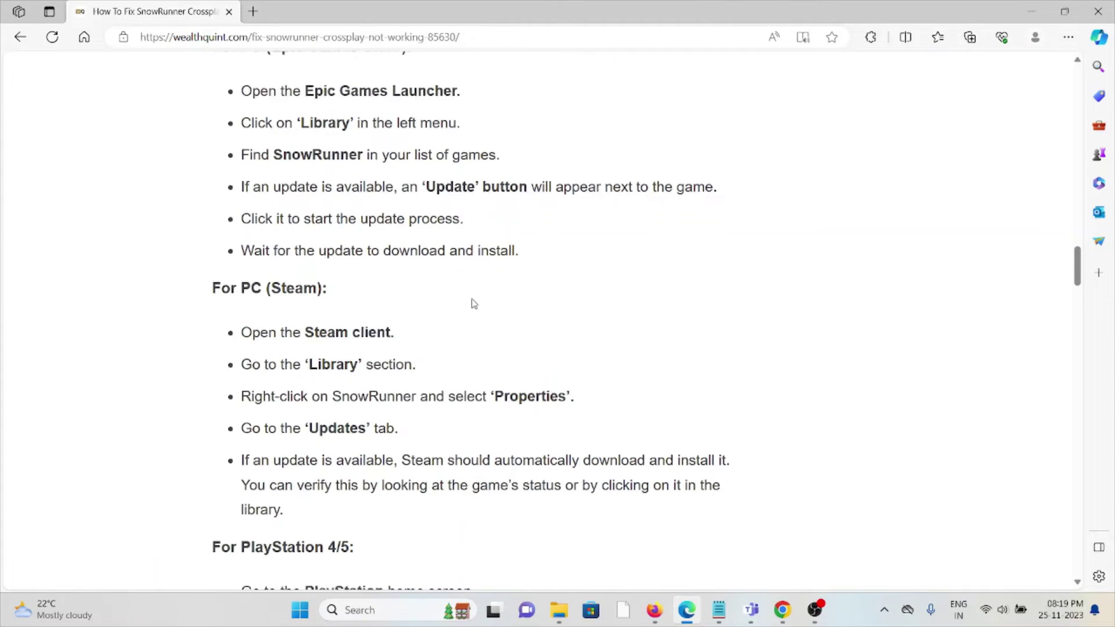
scroll(484, 292, "down", 3)
scroll(490, 279, "down", 3)
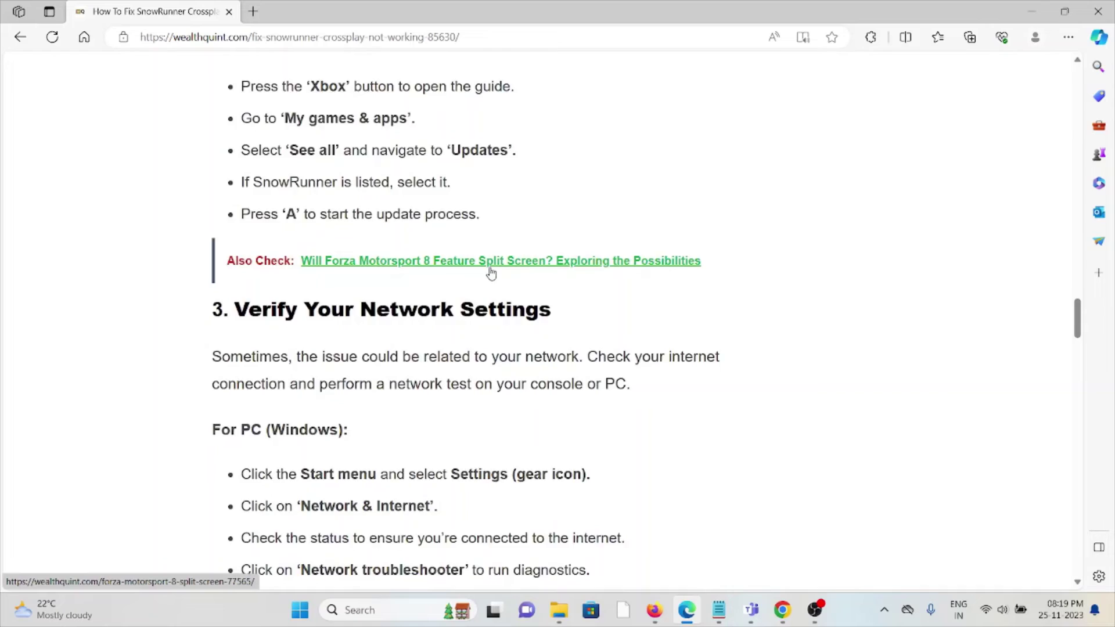
scroll(492, 266, "up", 4)
scroll(492, 263, "up", 5)
scroll(488, 261, "up", 1)
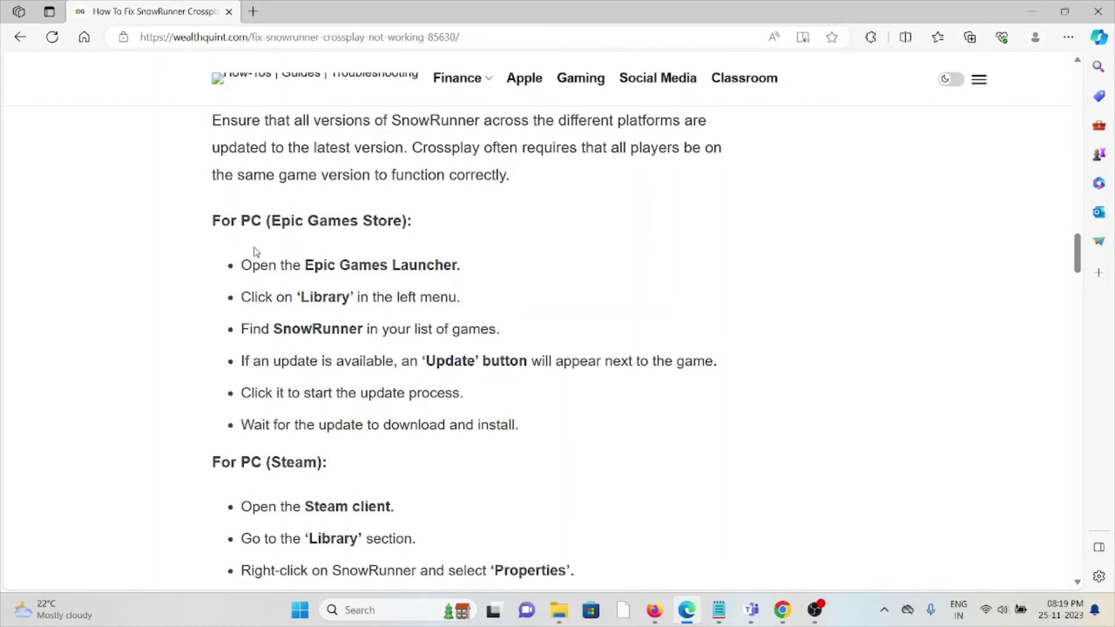
scroll(505, 435, "down", 2)
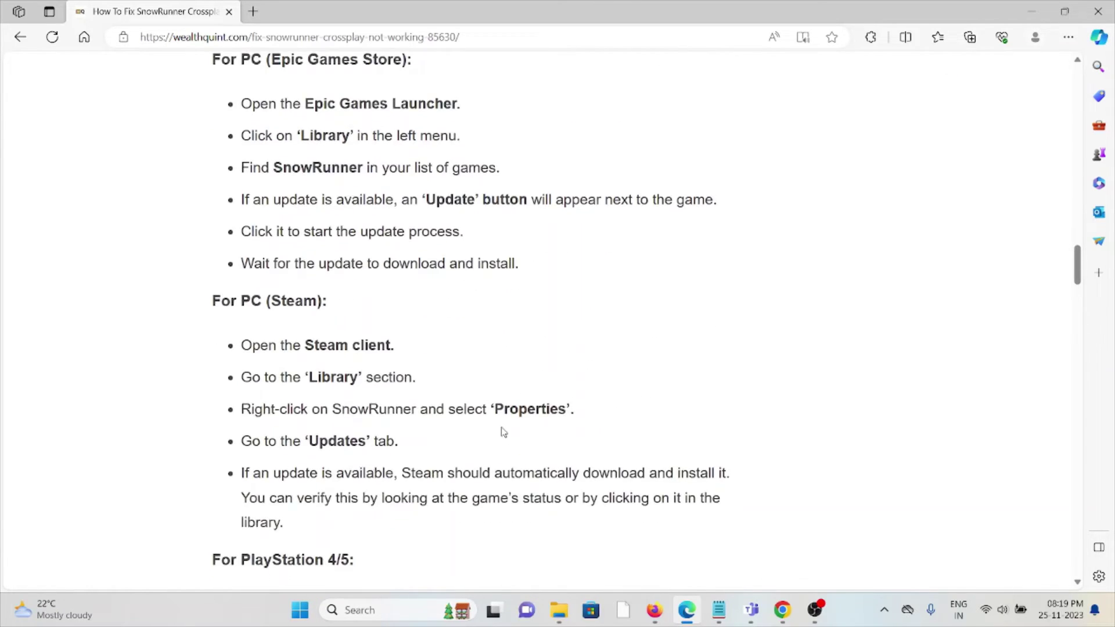
scroll(503, 429, "down", 2)
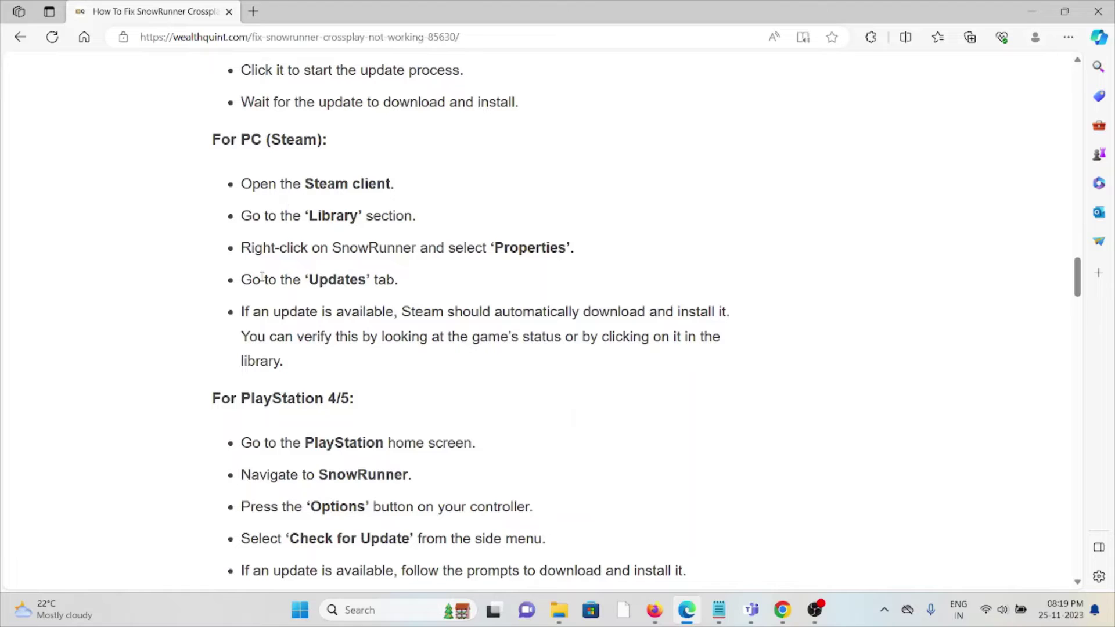
scroll(306, 336, "down", 2)
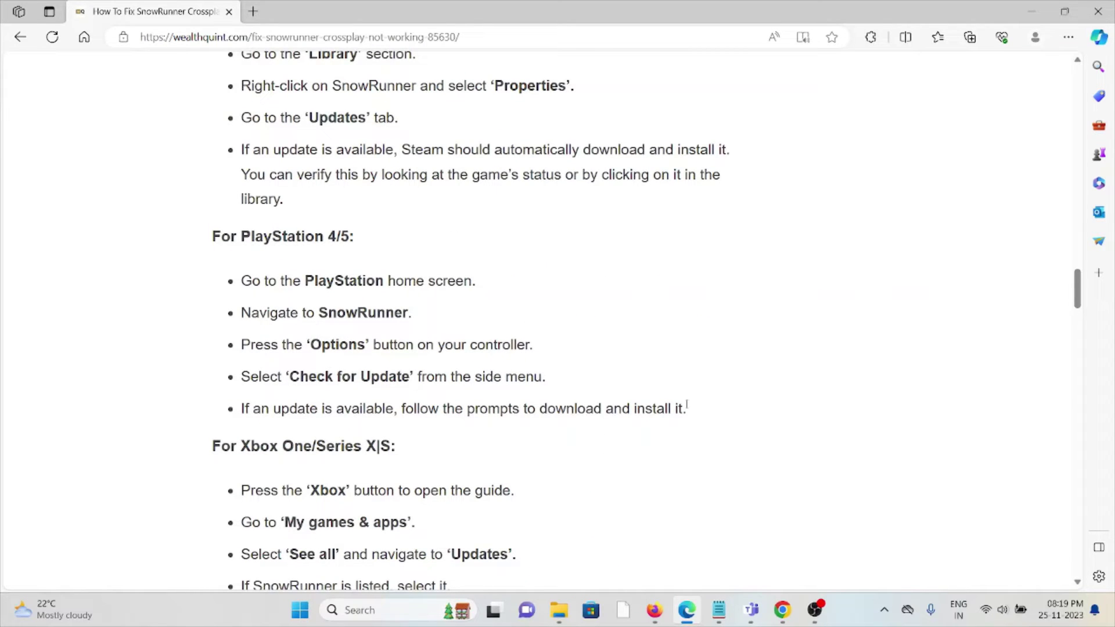
scroll(260, 289, "down", 2)
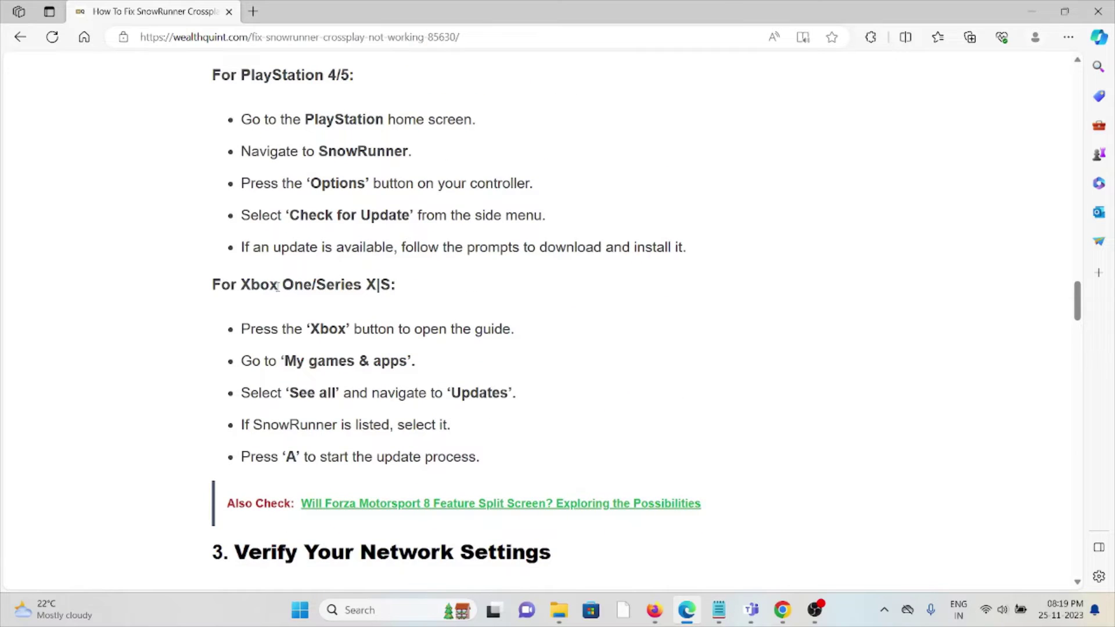
scroll(278, 286, "down", 1)
scroll(281, 286, "down", 1)
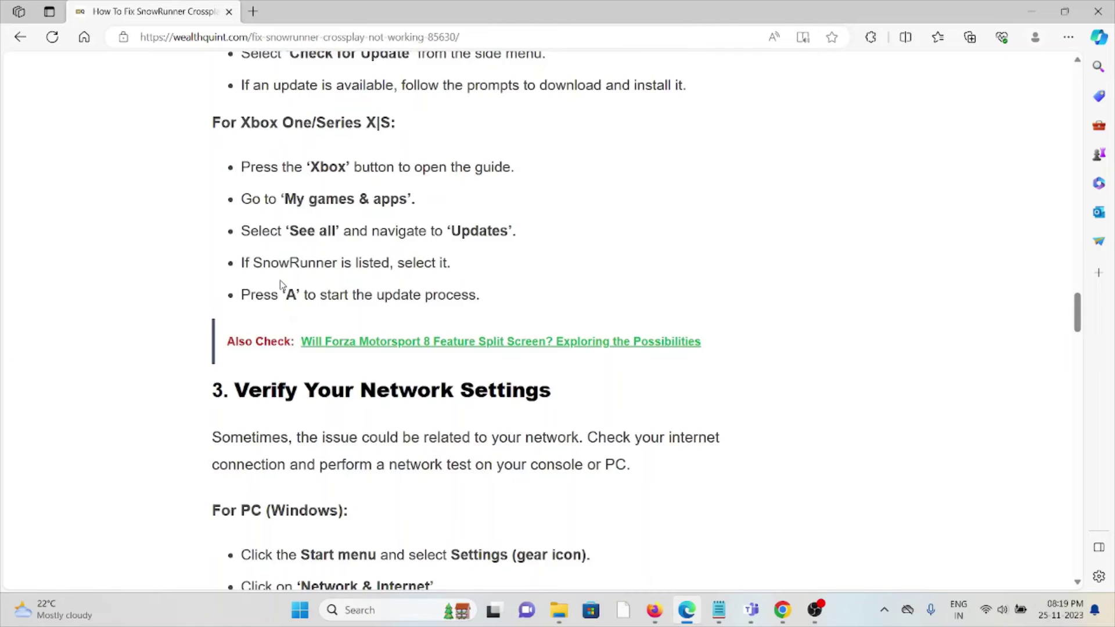
scroll(280, 286, "down", 1)
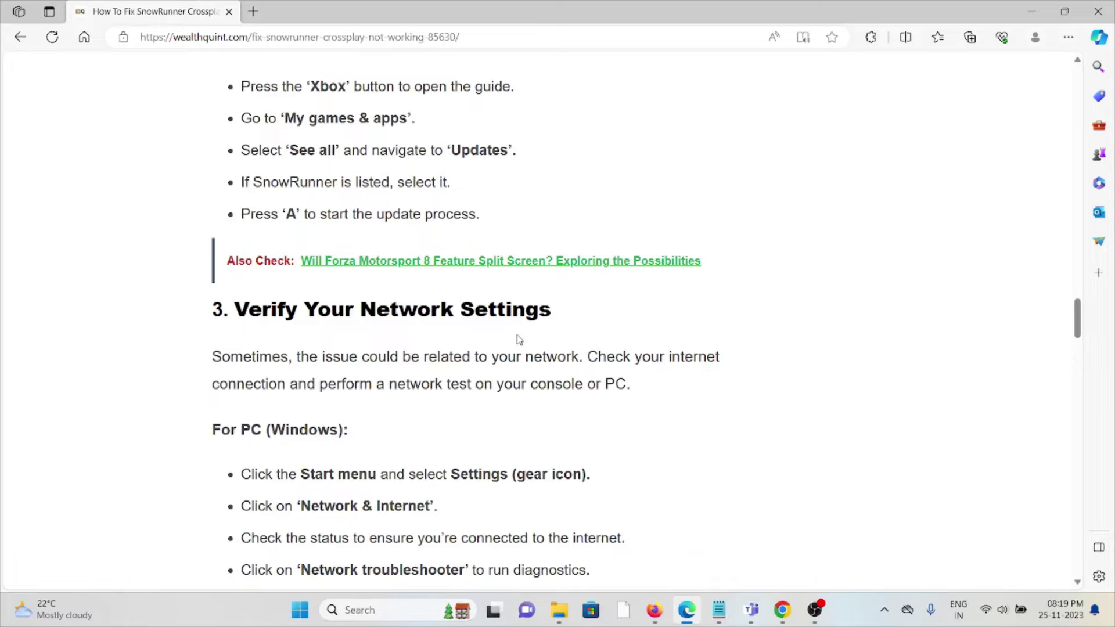
scroll(518, 341, "down", 2)
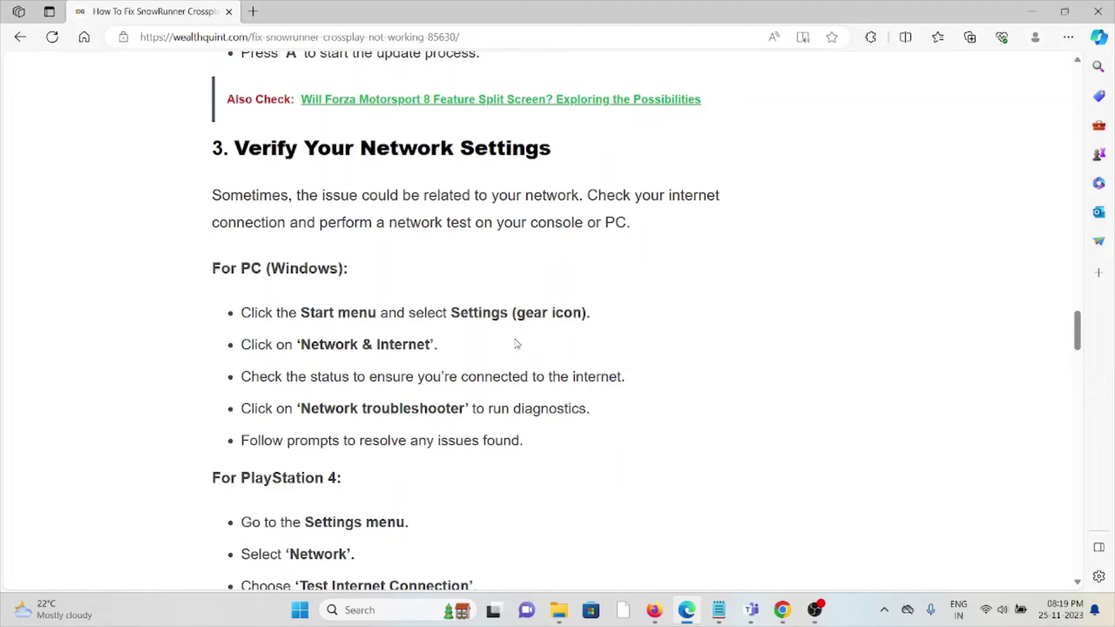
scroll(522, 348, "down", 3)
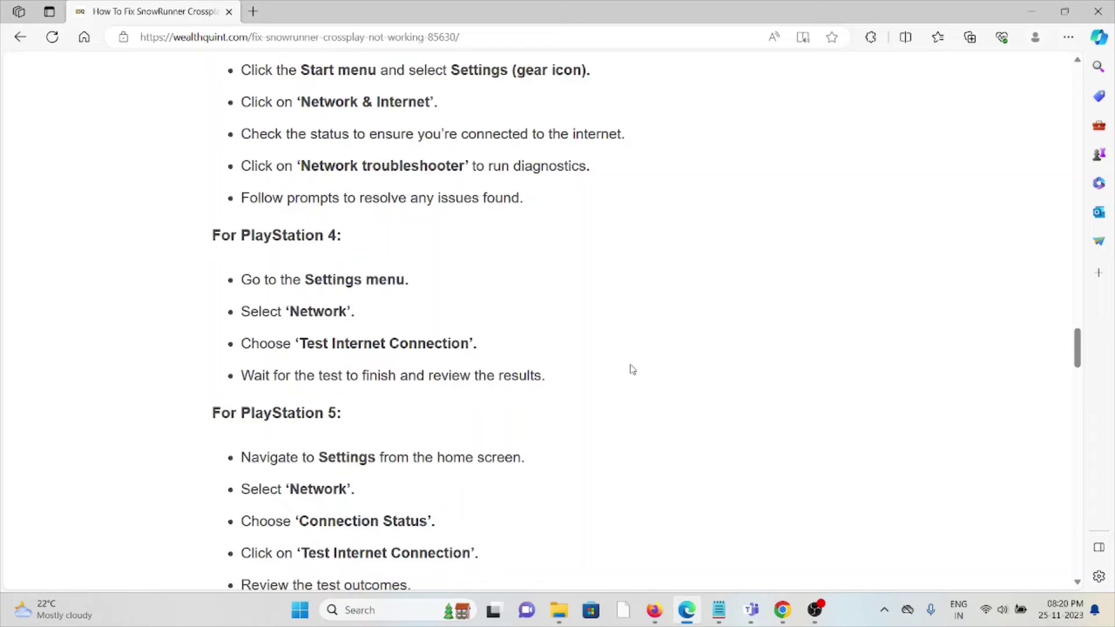
scroll(640, 351, "down", 2)
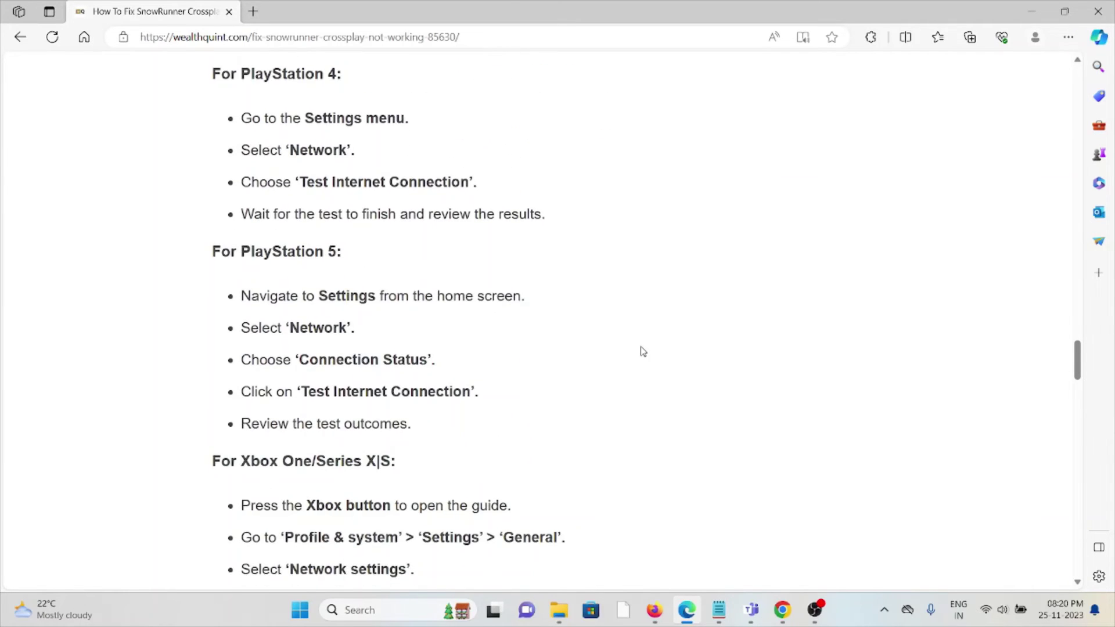
scroll(640, 351, "down", 1)
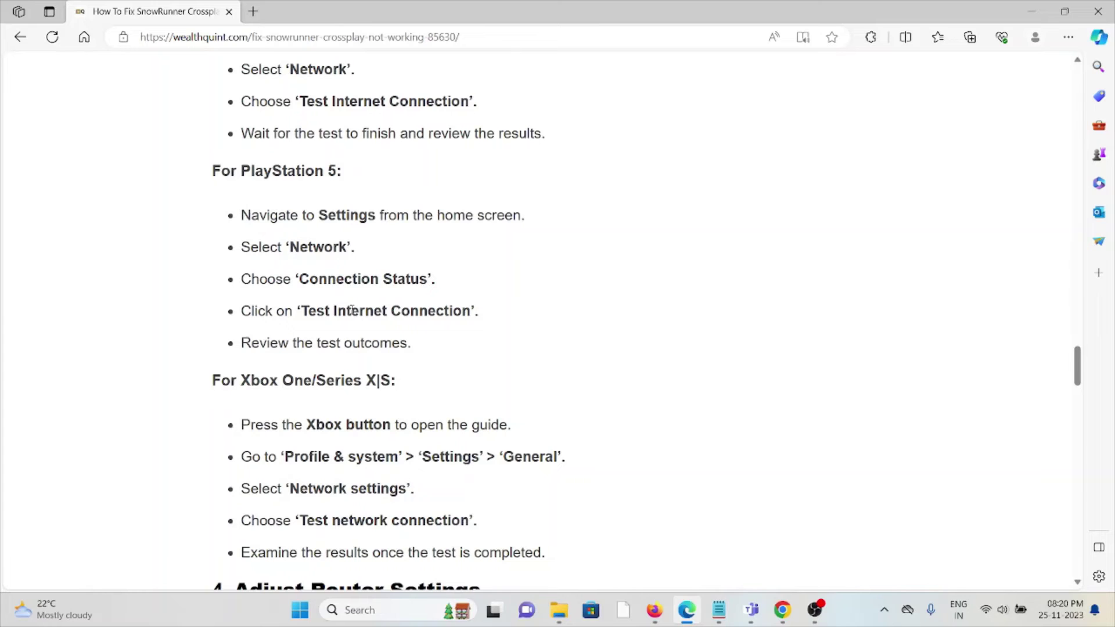
scroll(392, 356, "down", 2)
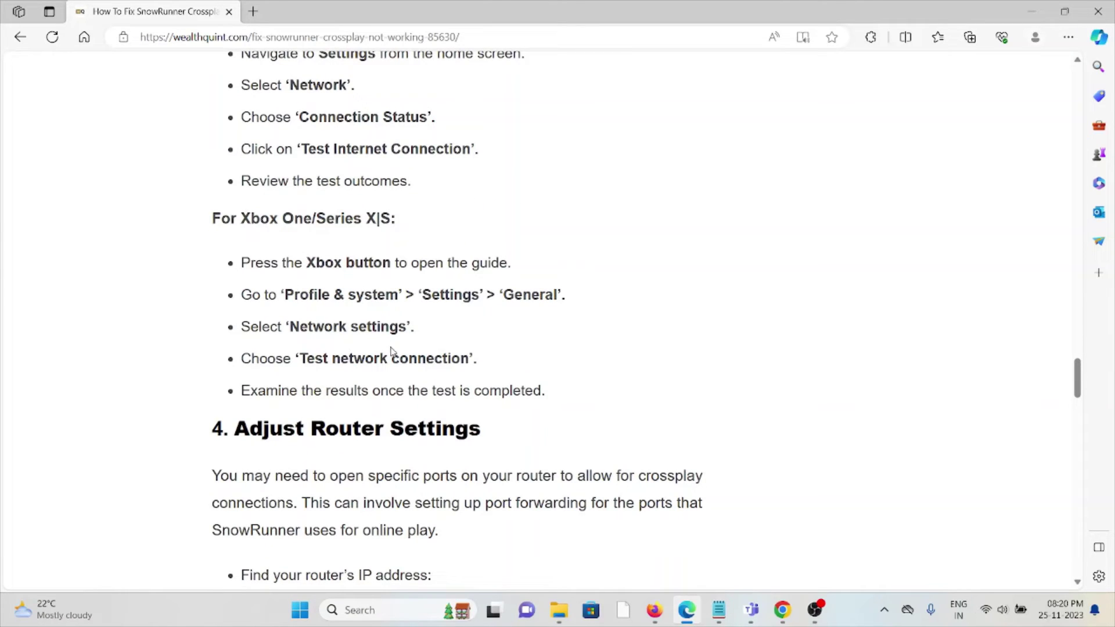
scroll(437, 403, "down", 2)
scroll(440, 397, "down", 2)
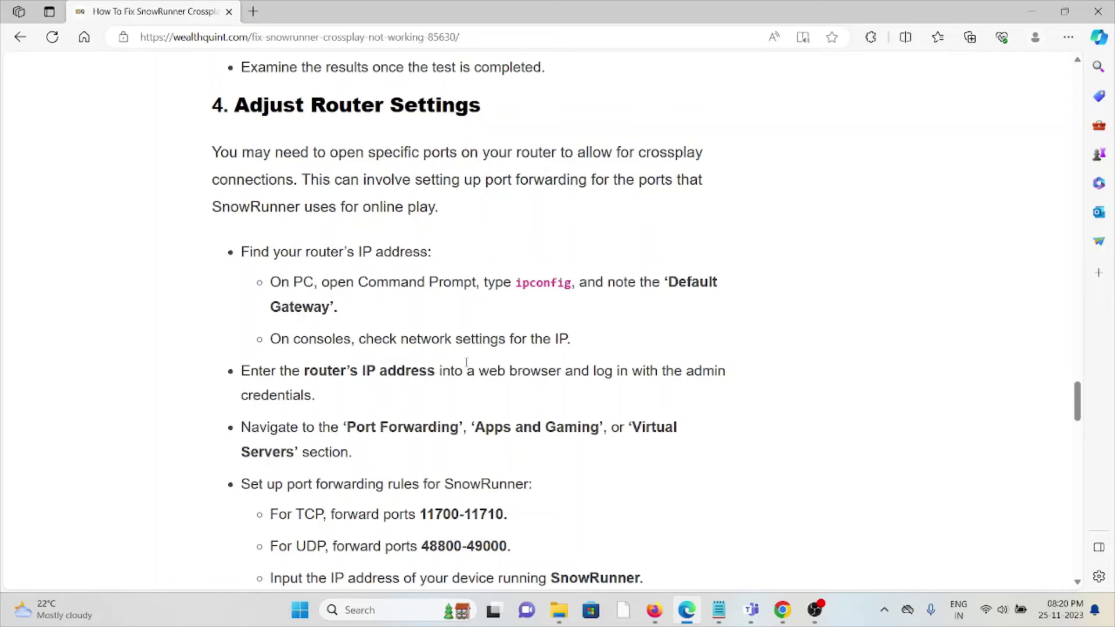
scroll(466, 363, "down", 3)
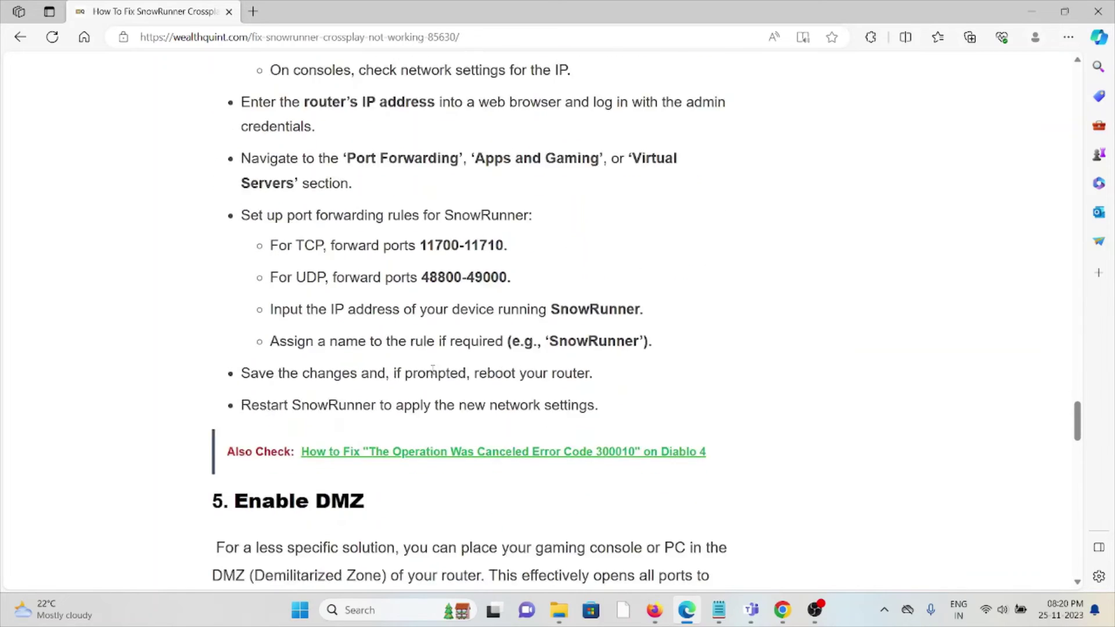
scroll(453, 349, "down", 2)
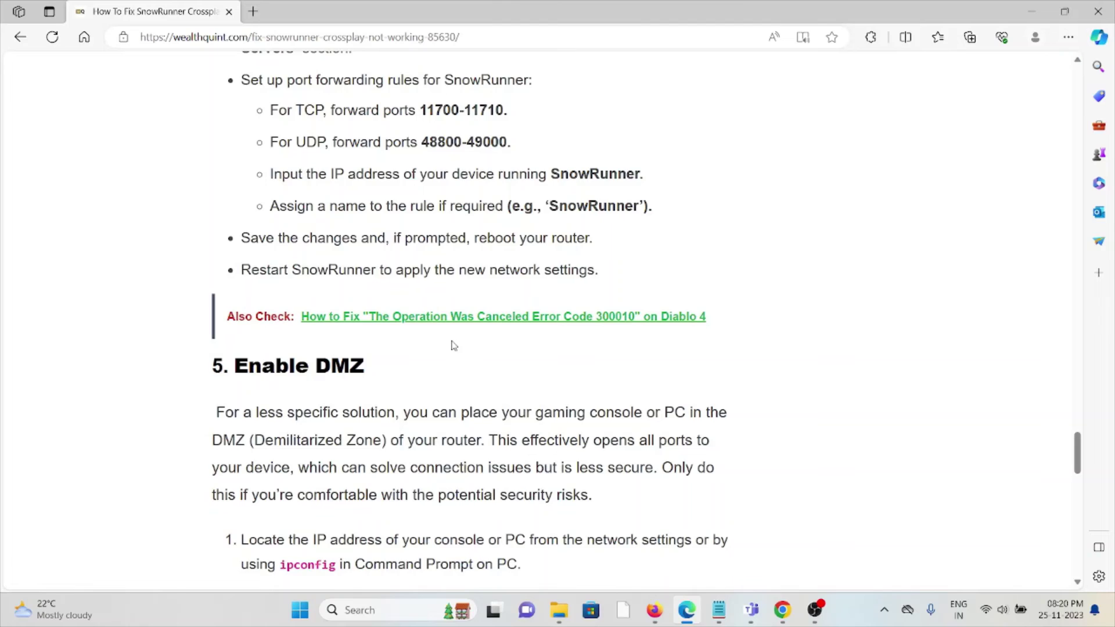
scroll(451, 345, "down", 2)
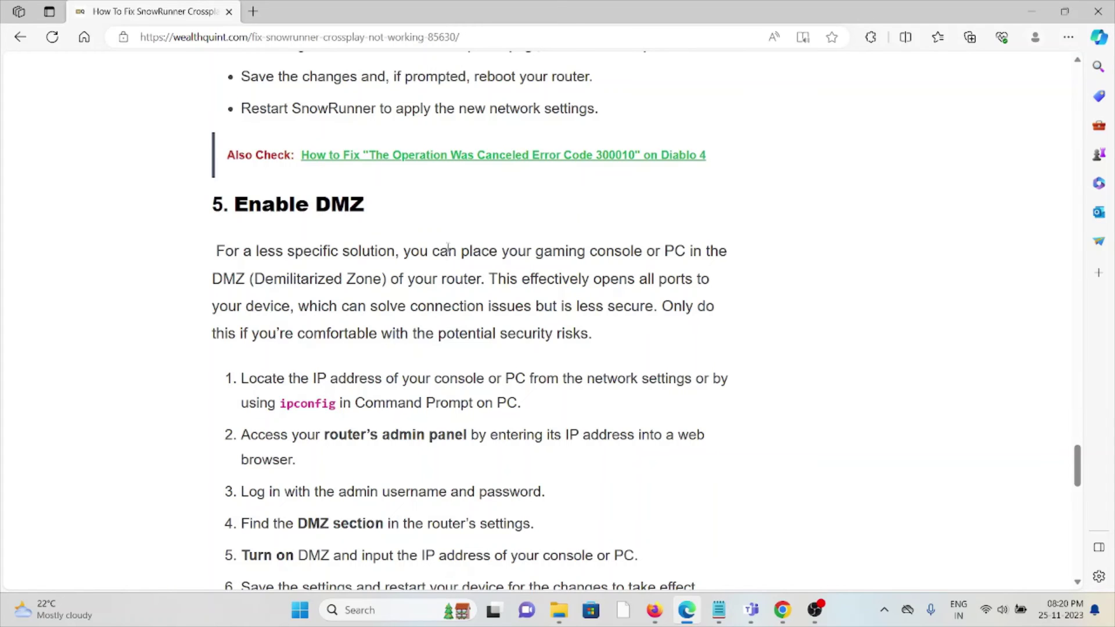
scroll(447, 244, "down", 2)
scroll(444, 244, "down", 2)
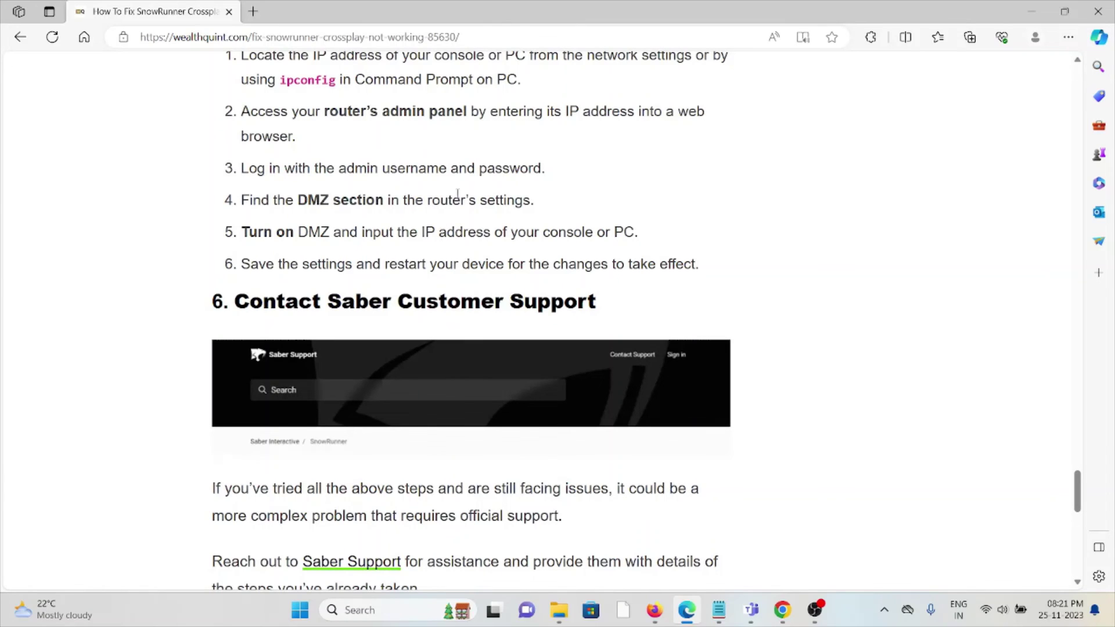
scroll(446, 212, "down", 3)
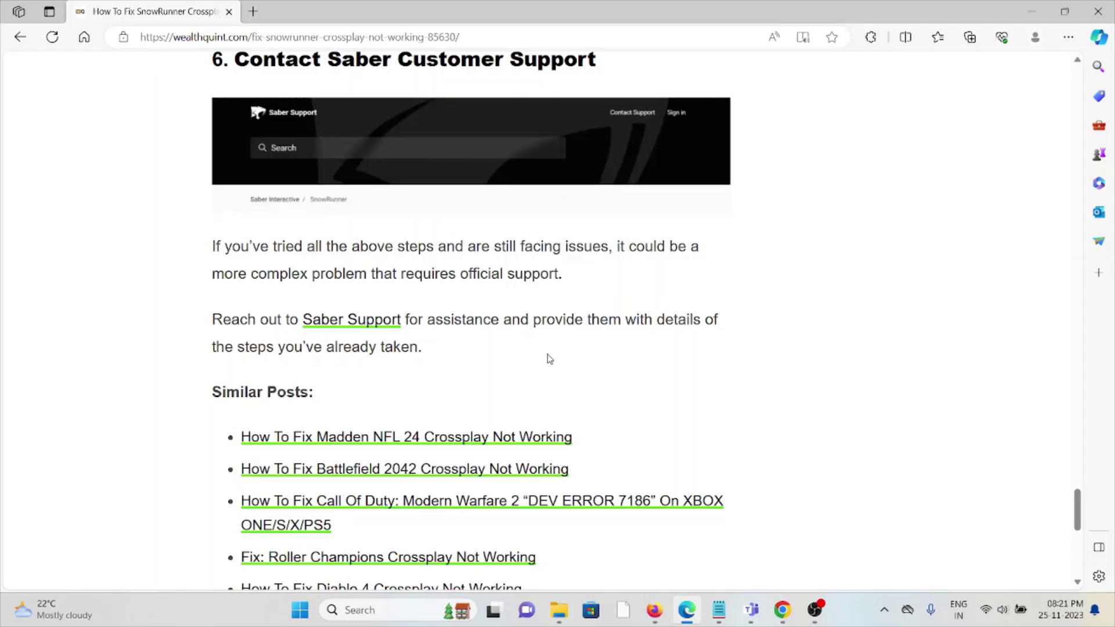
scroll(627, 353, "up", 10)
scroll(639, 340, "up", 5)
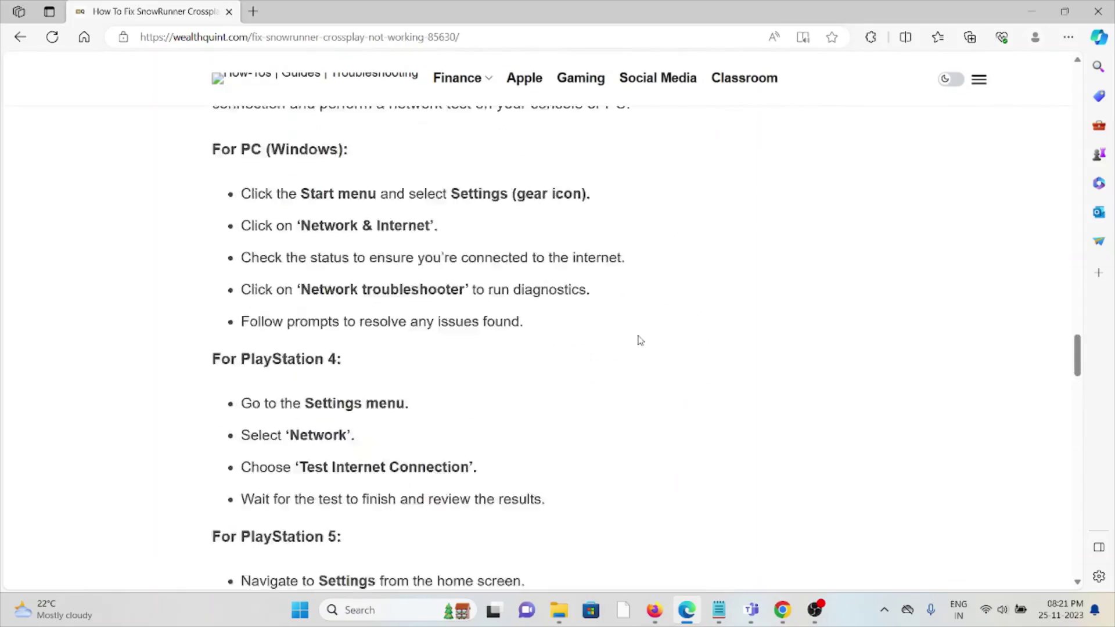
scroll(680, 396, "up", 5)
scroll(681, 394, "up", 5)
scroll(682, 394, "up", 5)
scroll(682, 394, "up", 5)
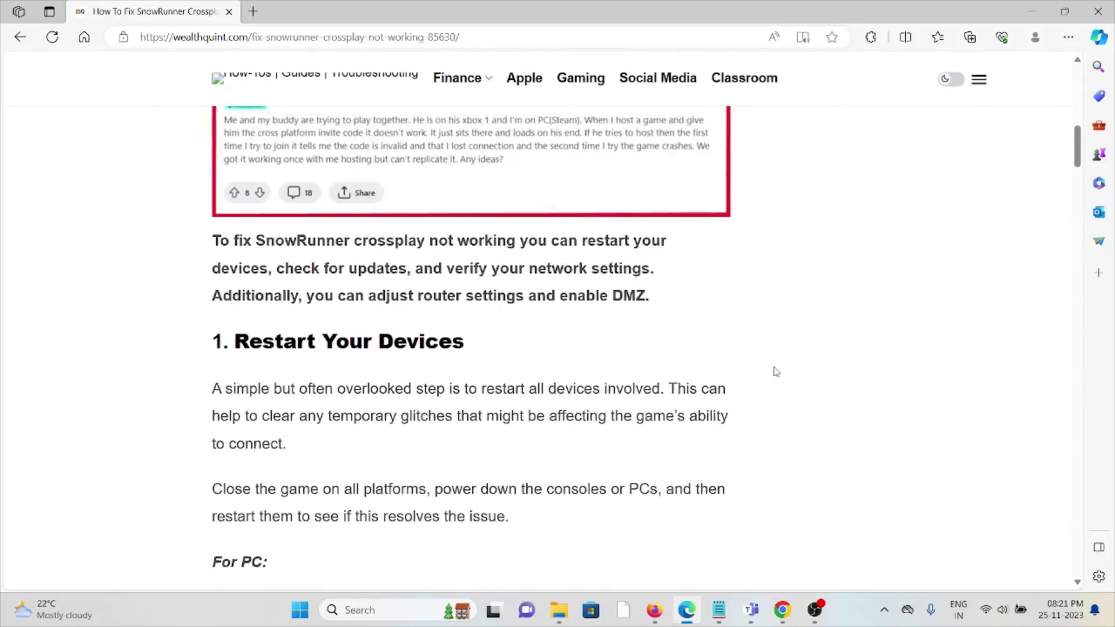